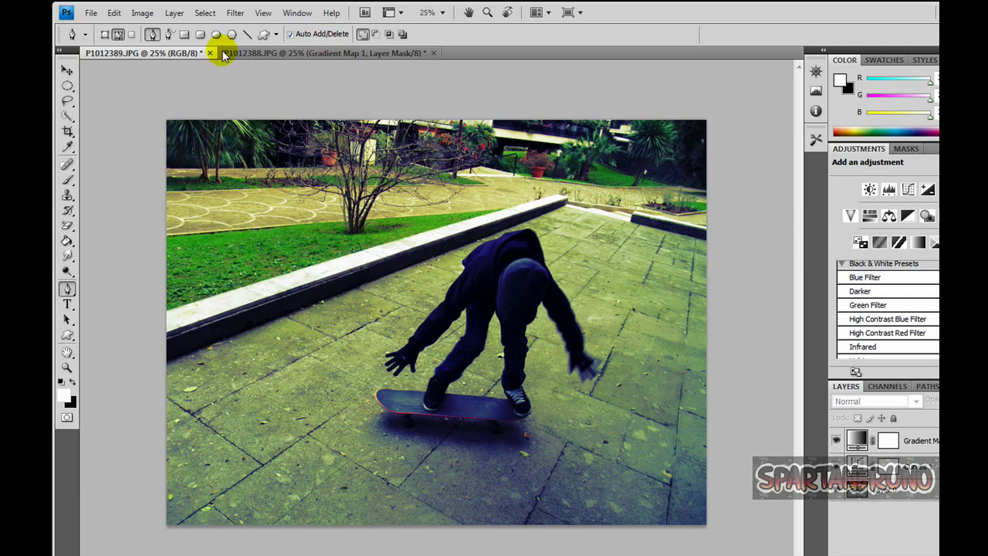
Compare the two edited skateboarding photos, P1012389.JPG and P1012388.JPG, by switching between their documents.
click(163, 53)
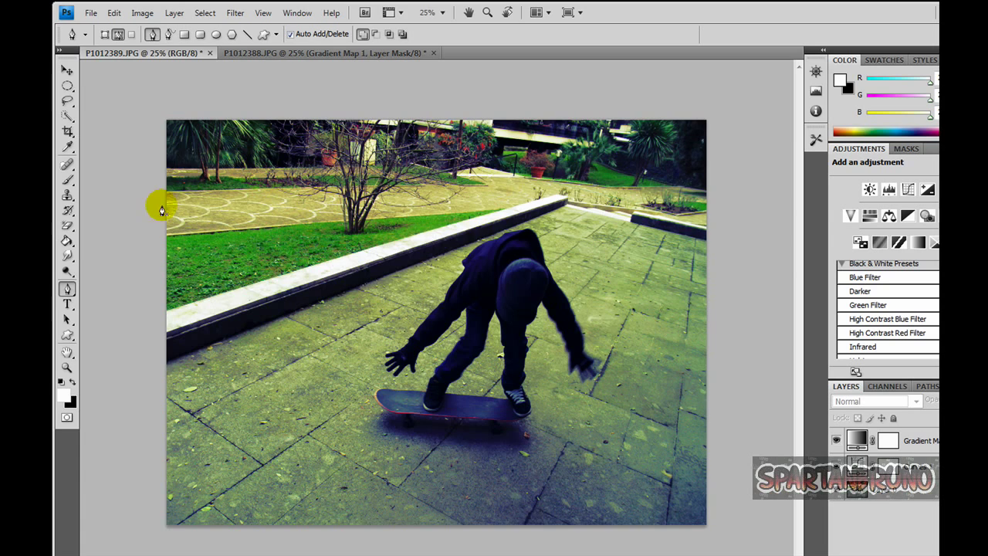
click(230, 52)
click(173, 51)
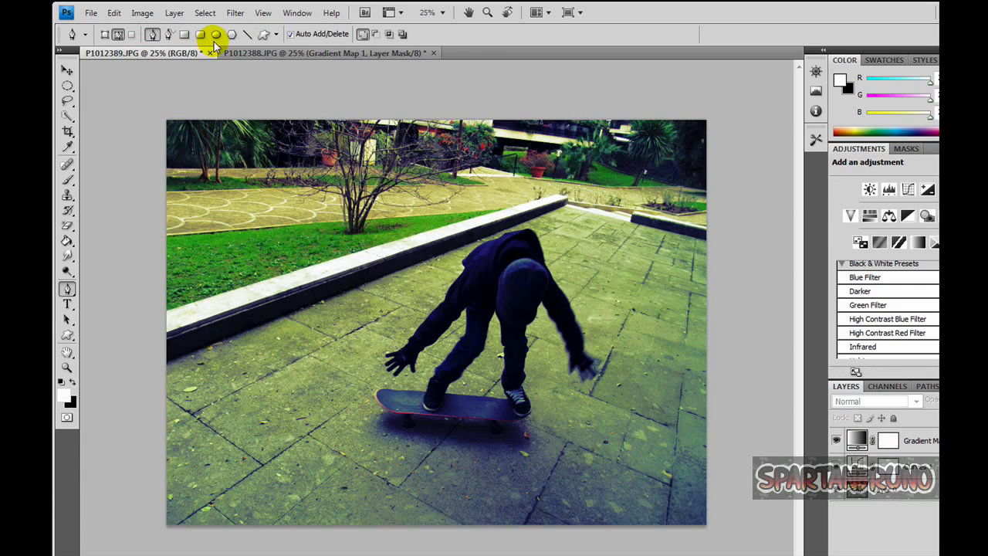
click(217, 53)
click(168, 51)
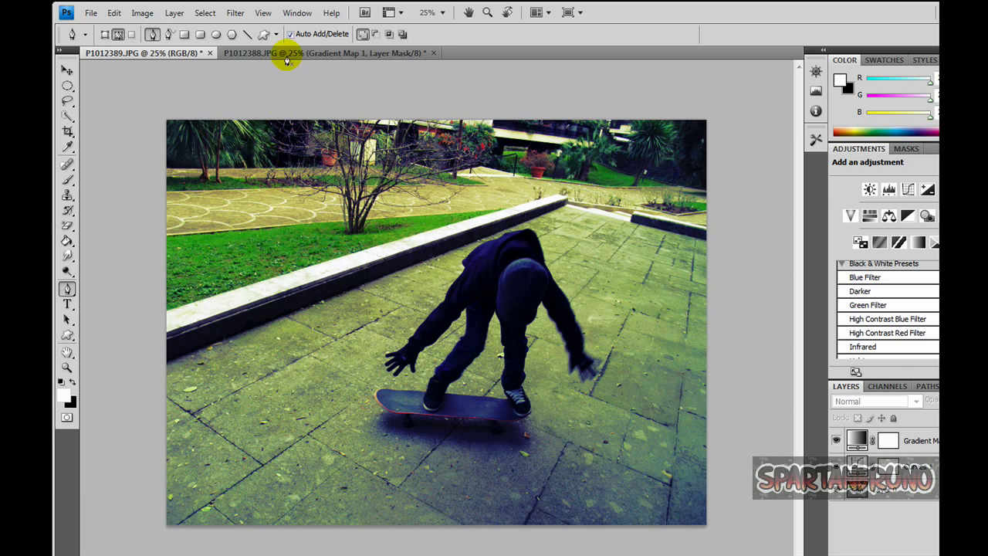
click(231, 51)
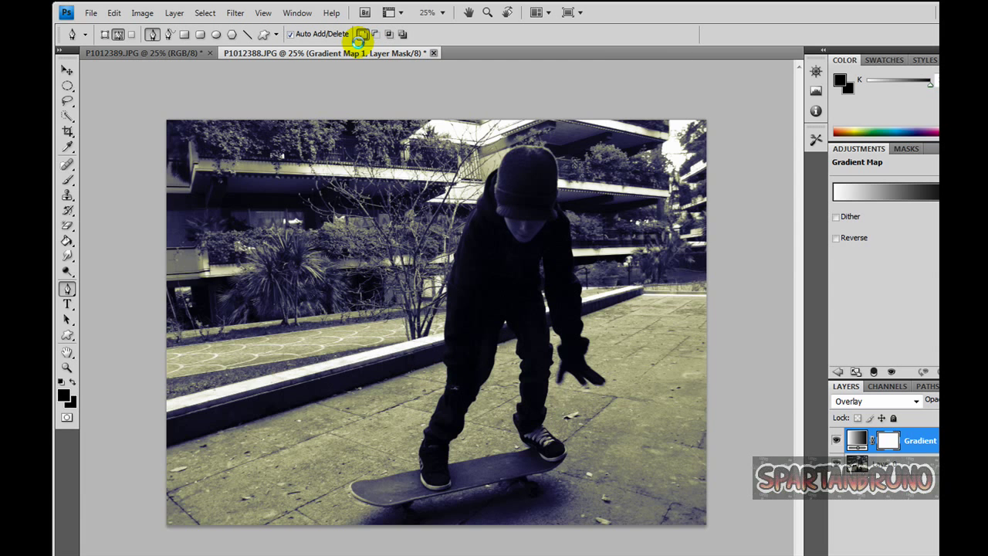
Close both open photos, P1012388.JPG and P1012389.JPG.
click(434, 54)
click(555, 238)
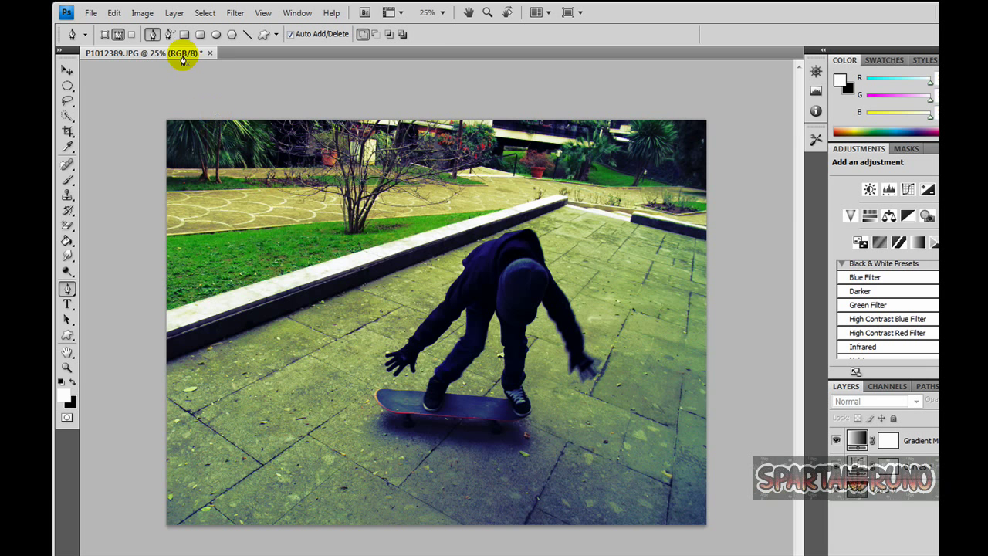
click(86, 14)
click(127, 43)
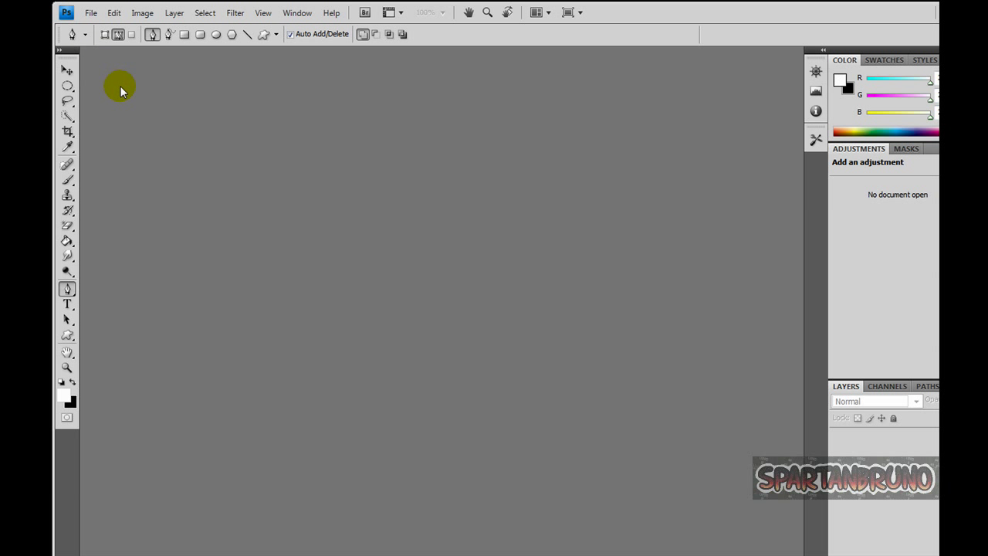
Open the original photo P1012389 from the 7-02-2010 folder.
click(87, 15)
click(96, 43)
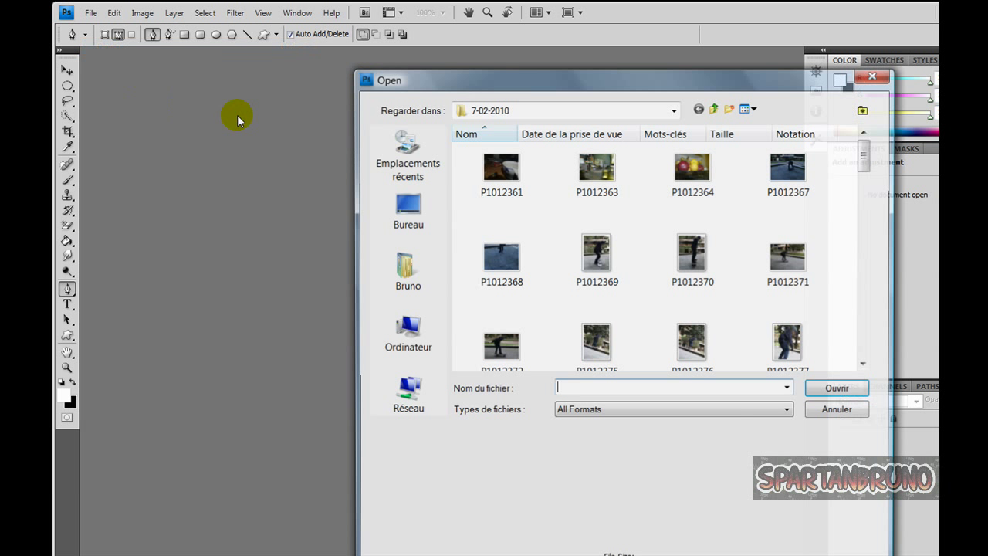
drag(437, 75, 383, 50)
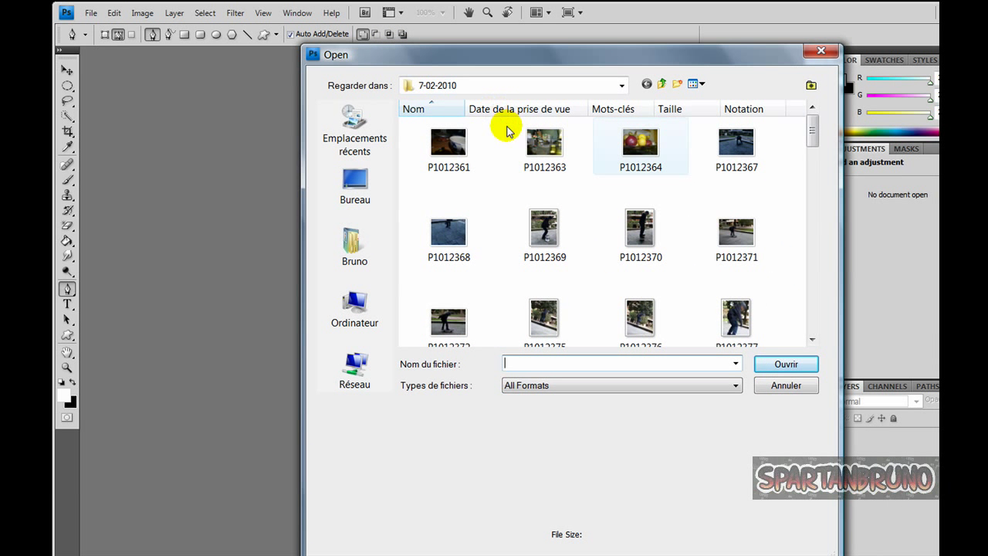
scroll(662, 125, down, 3)
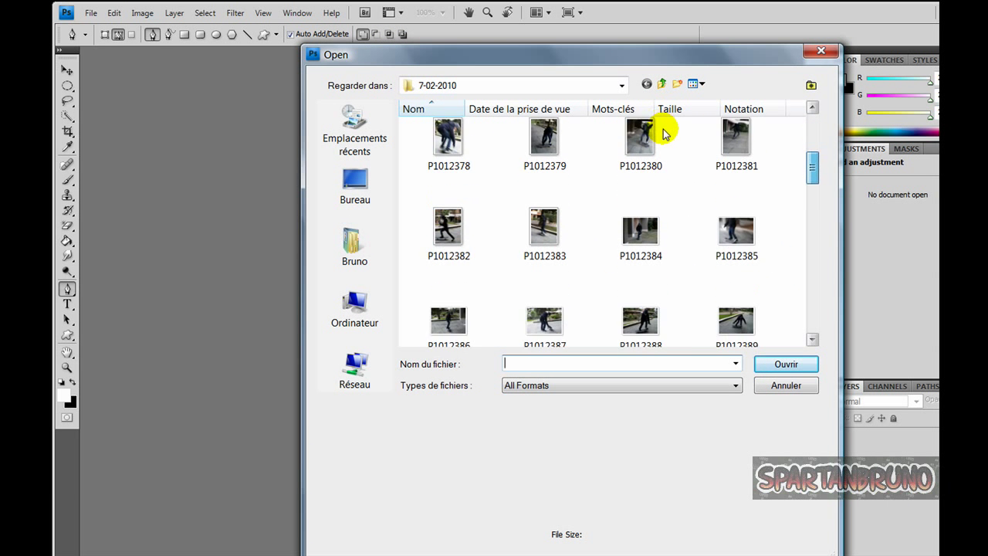
scroll(661, 133, down, 5)
scroll(668, 176, down, 1)
scroll(668, 174, up, 3)
scroll(669, 159, up, 3)
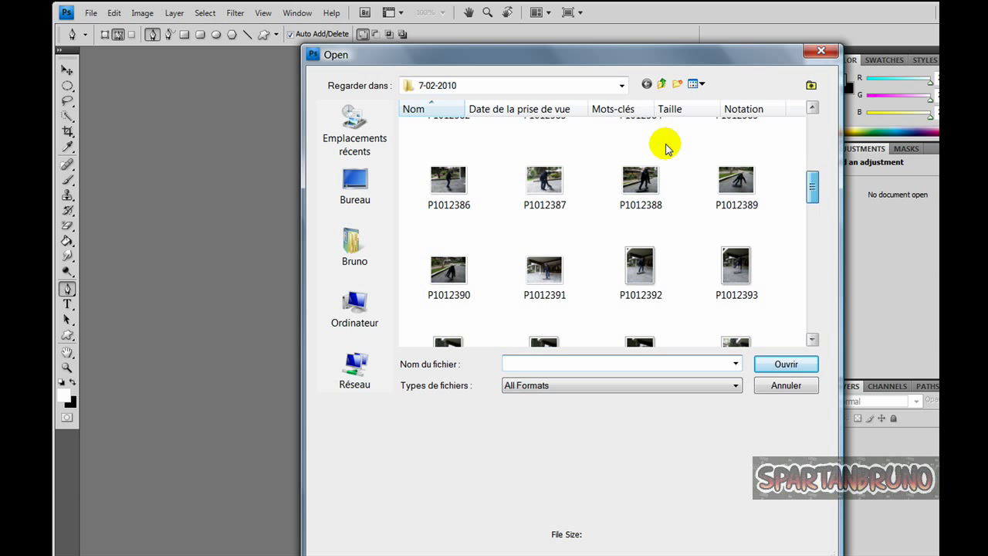
double_click(735, 182)
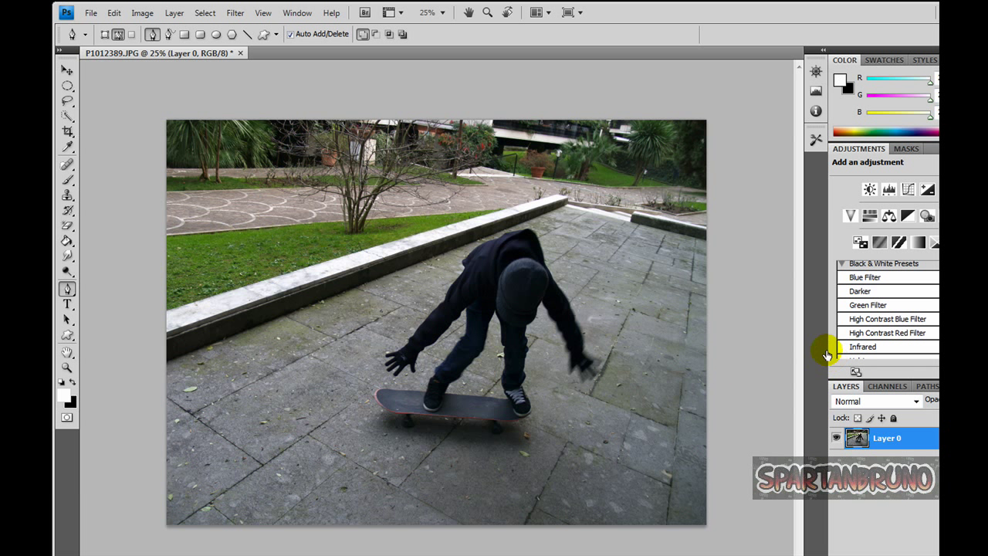
Add a Curves adjustment layer above Layer 0, keeping the default name, Normal mode and 100% opacity.
click(843, 479)
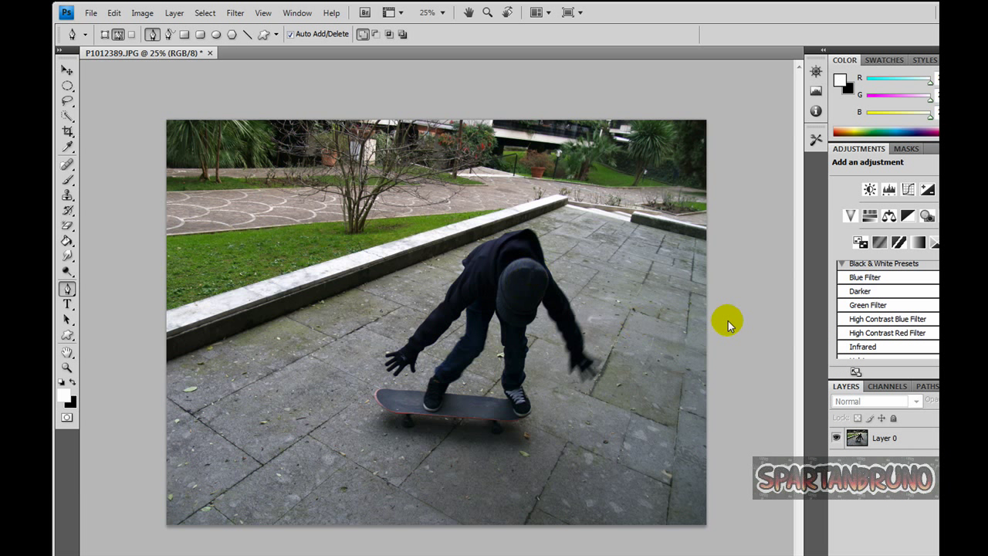
click(885, 438)
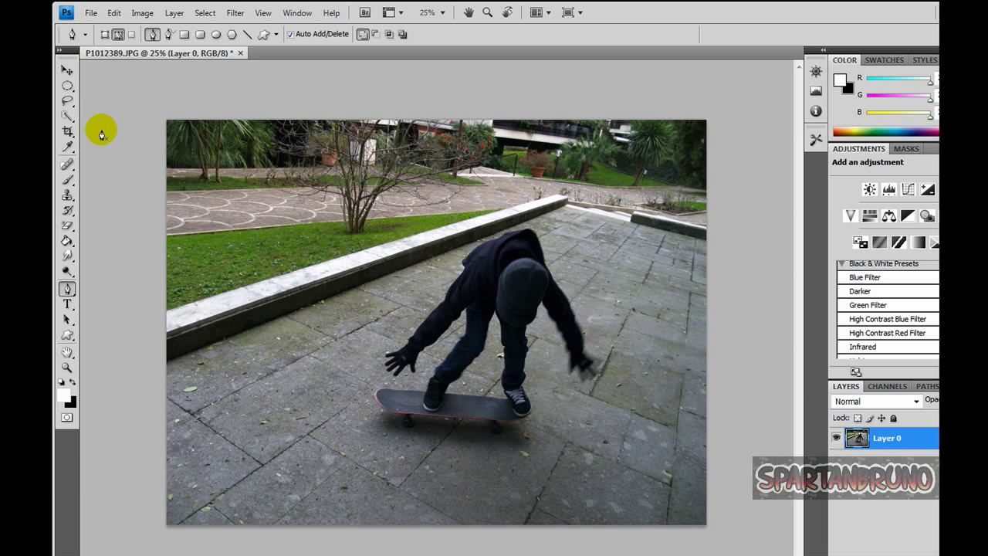
click(154, 14)
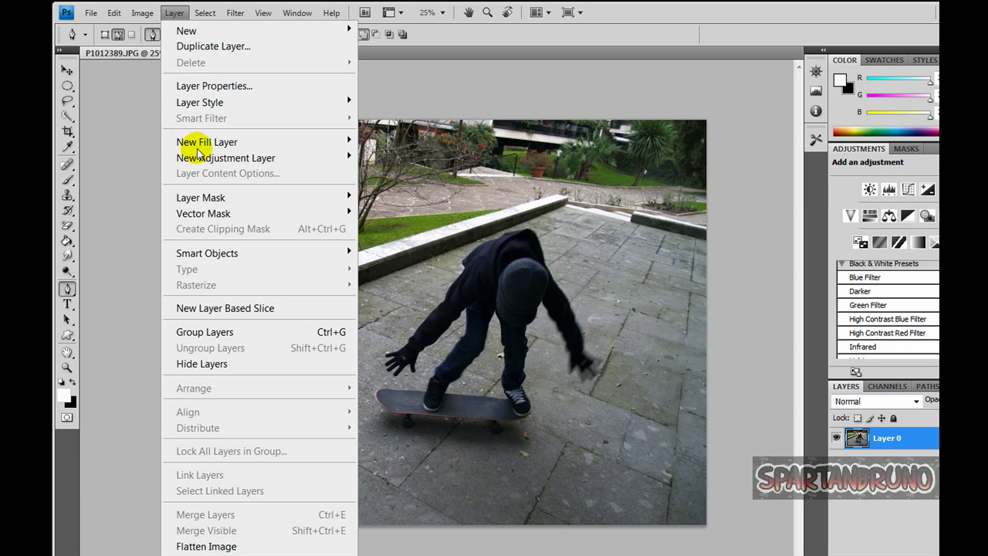
mouse_move(224, 158)
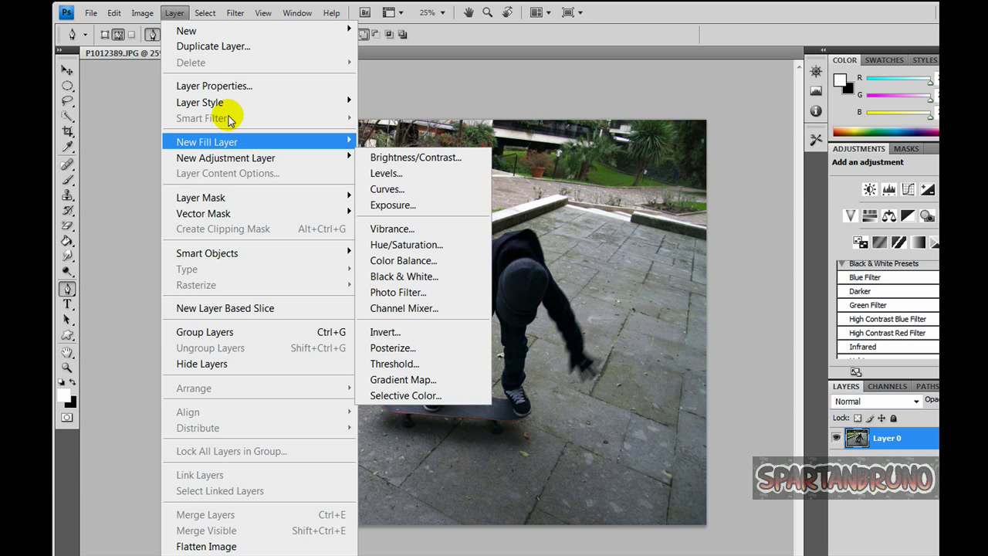
key(Down)
key(Down)
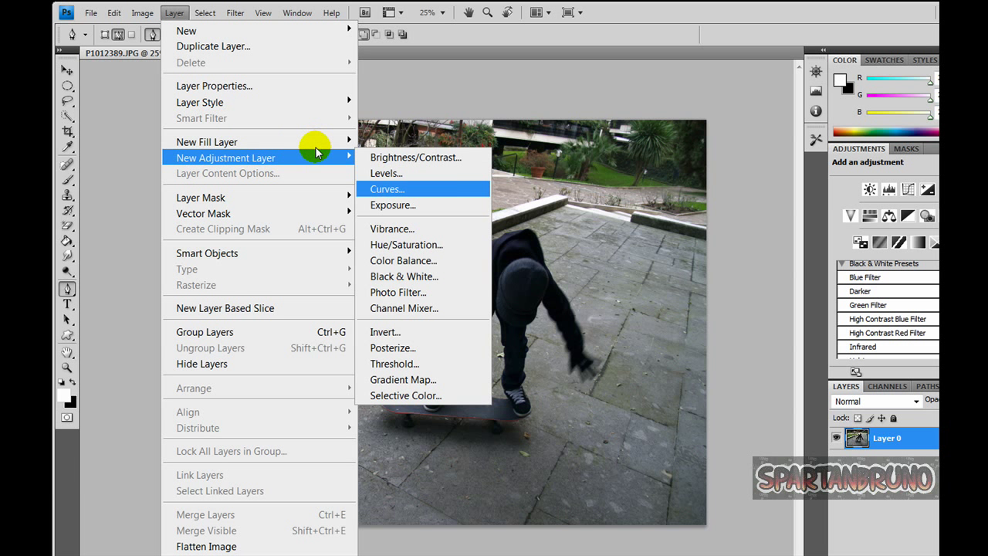
key(Return)
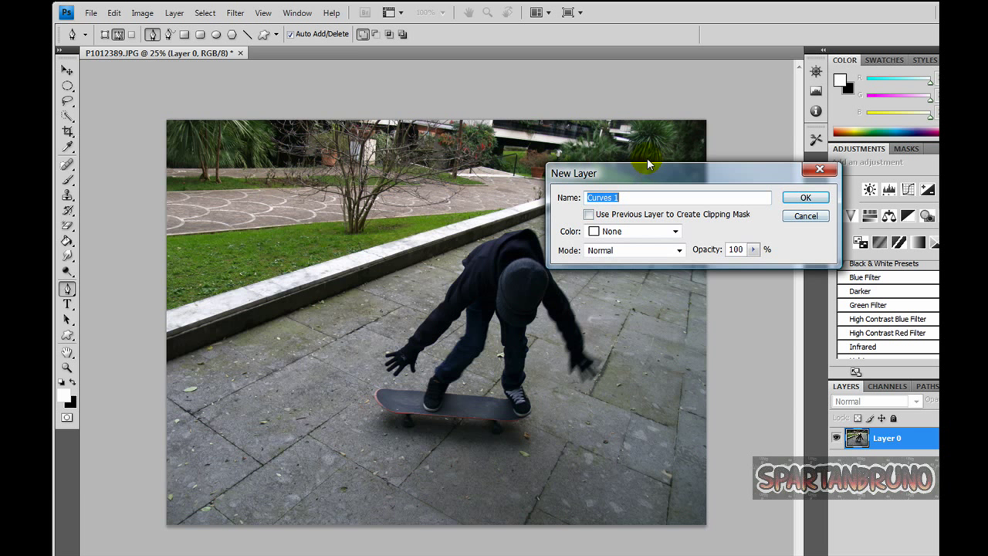
key(Return)
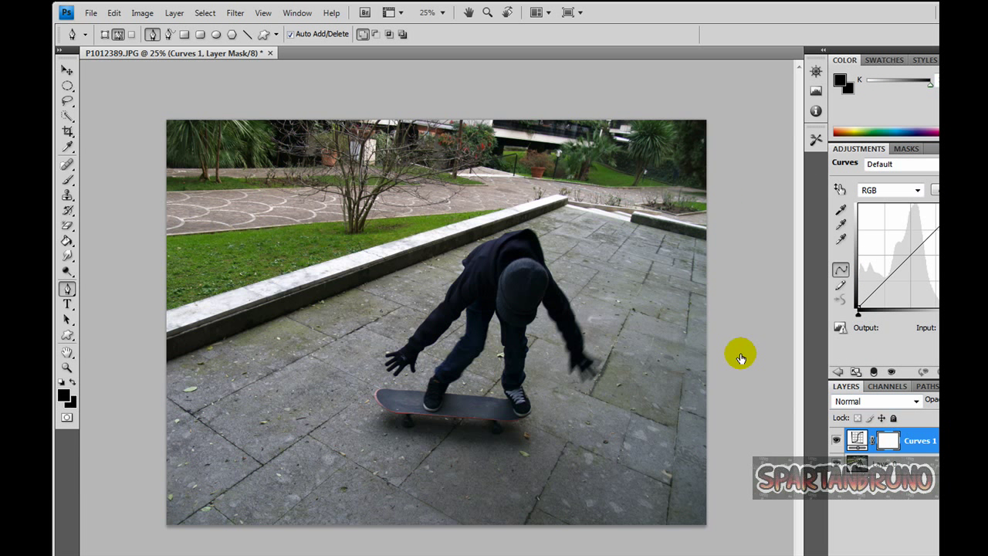
Detach the Curves adjustment settings from the dock and float them over the photo.
key(ctrl+2)
key(ctrl+backslash)
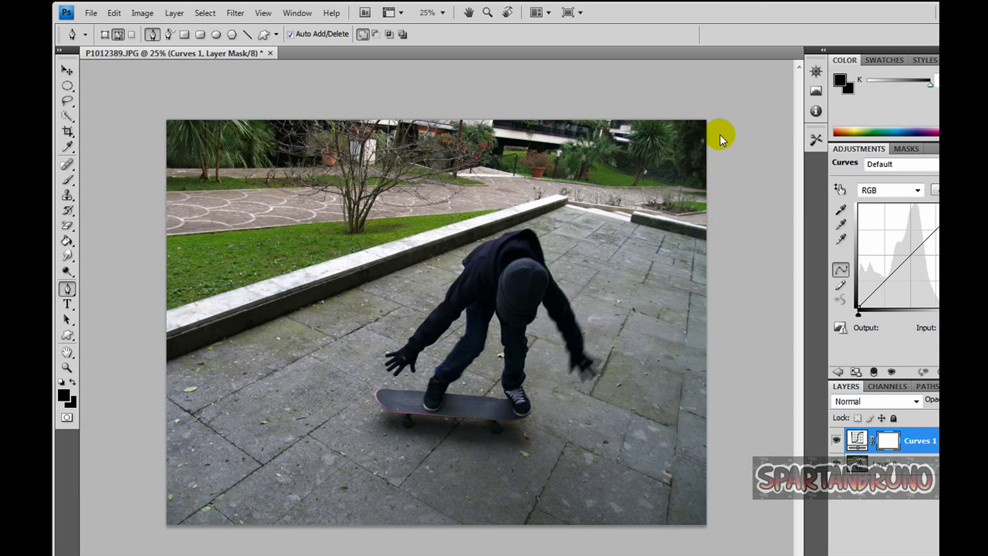
drag(865, 148, 753, 150)
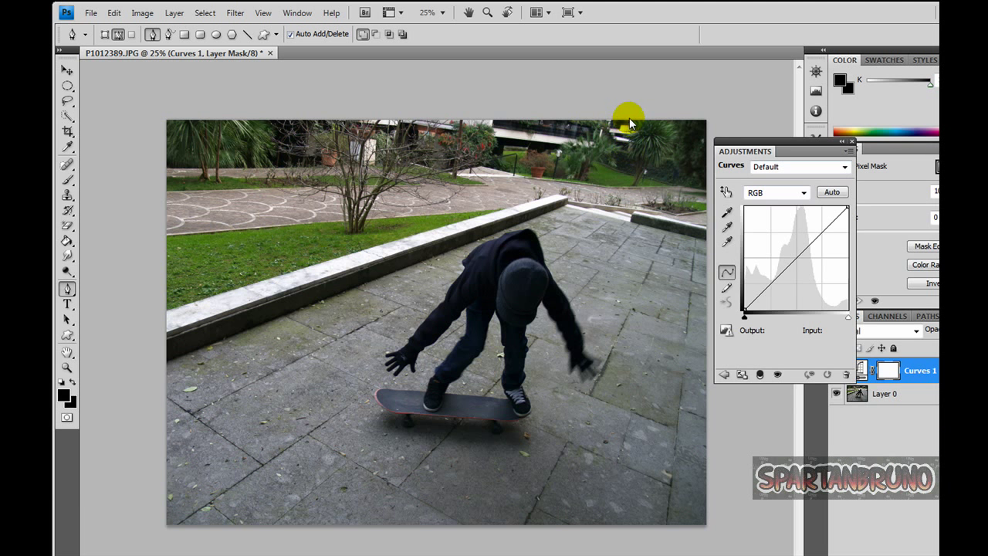
drag(632, 112, 427, 113)
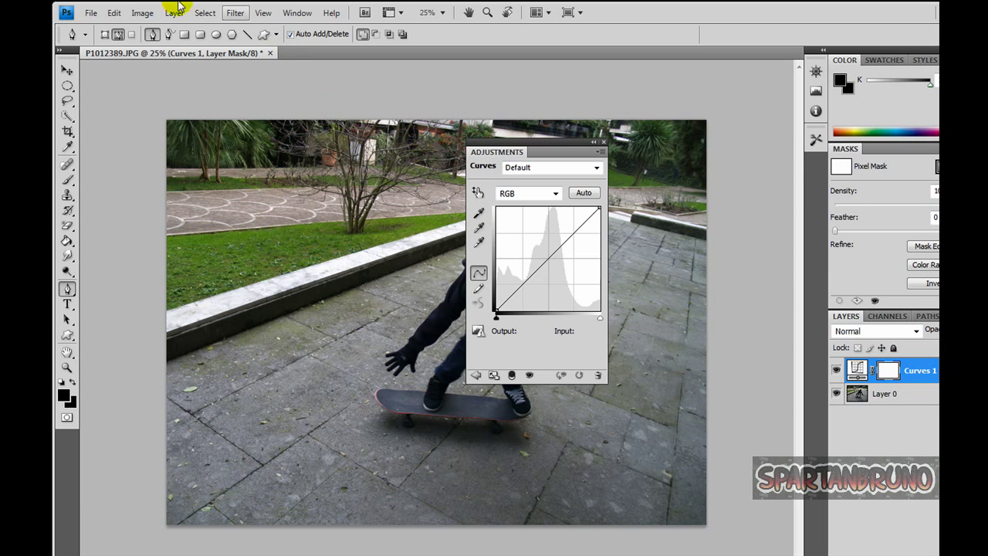
click(175, 13)
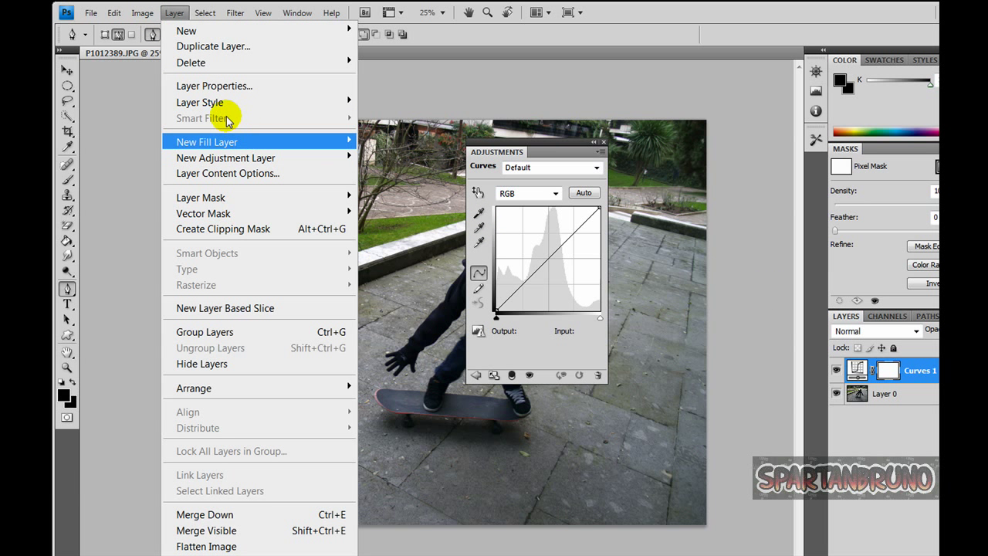
click(129, 17)
click(132, 17)
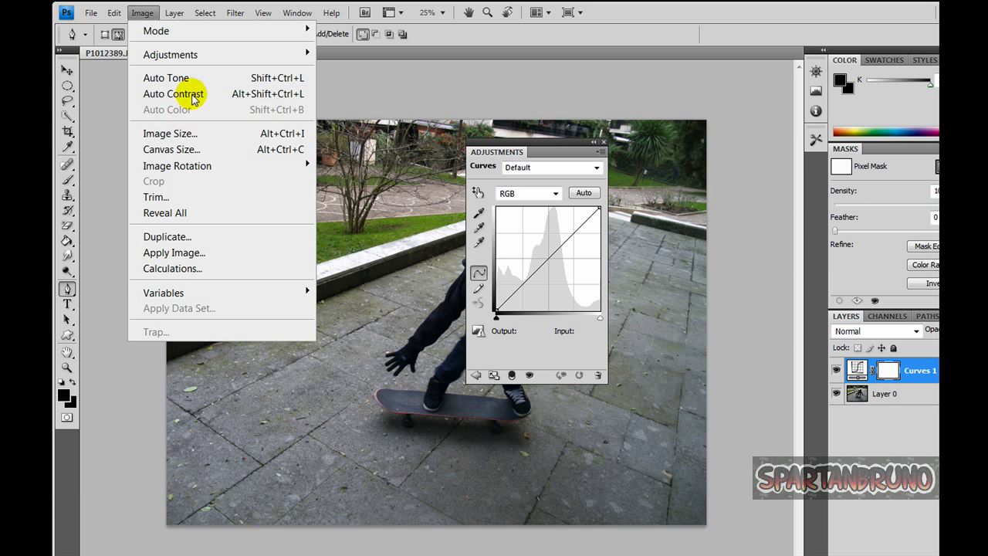
mouse_move(229, 44)
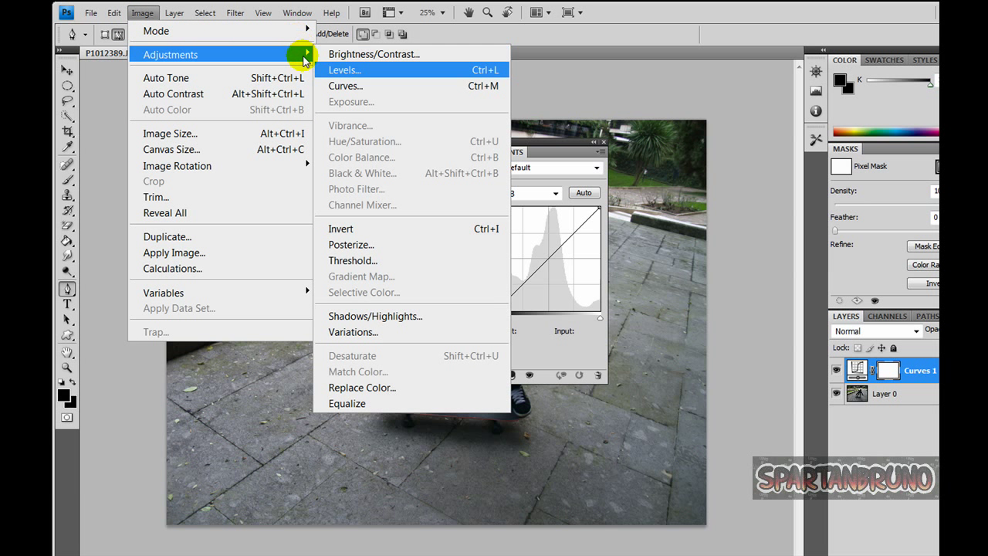
click(89, 105)
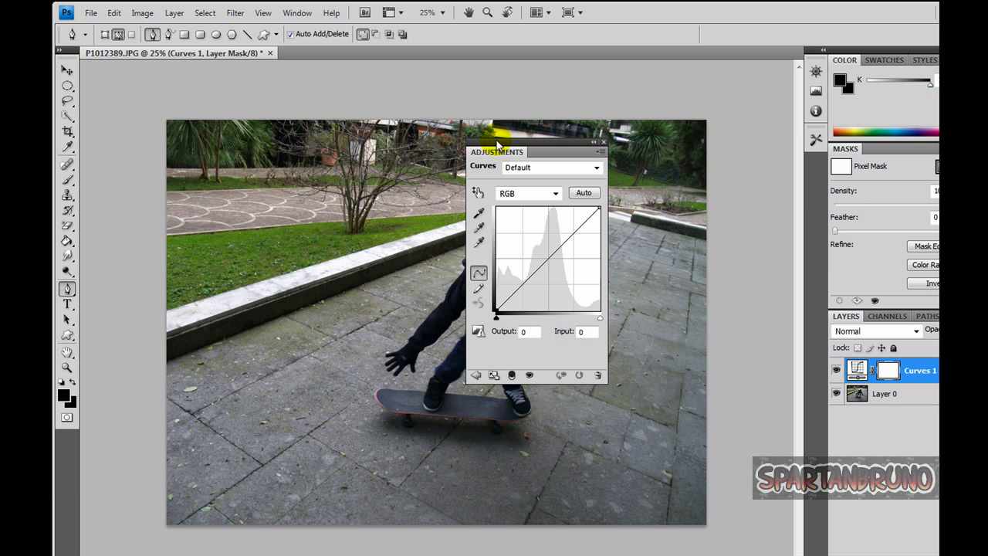
Shape the RGB curve into an S, with a shadow point at input 58, output 36 and a raised highlight point.
click(478, 211)
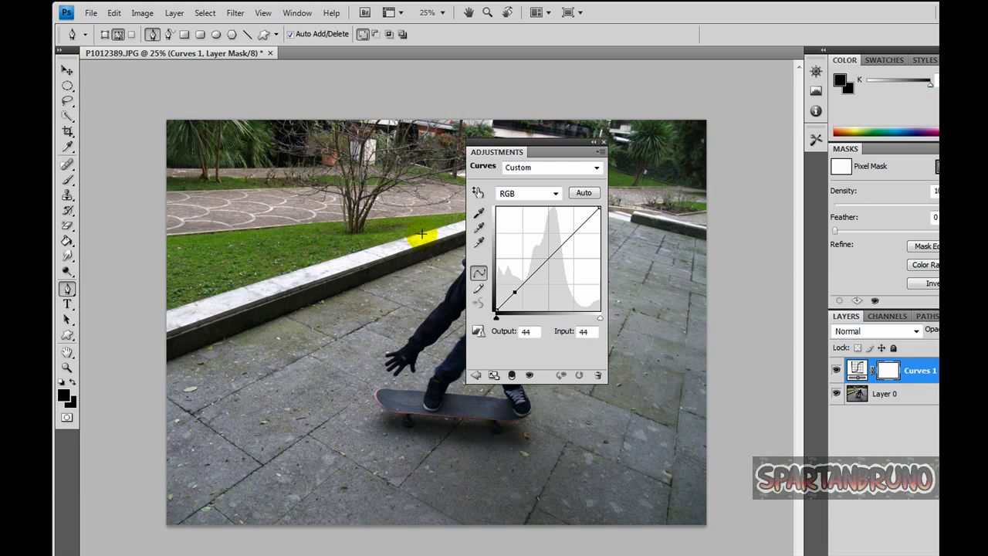
drag(423, 234, 425, 237)
drag(464, 191, 459, 184)
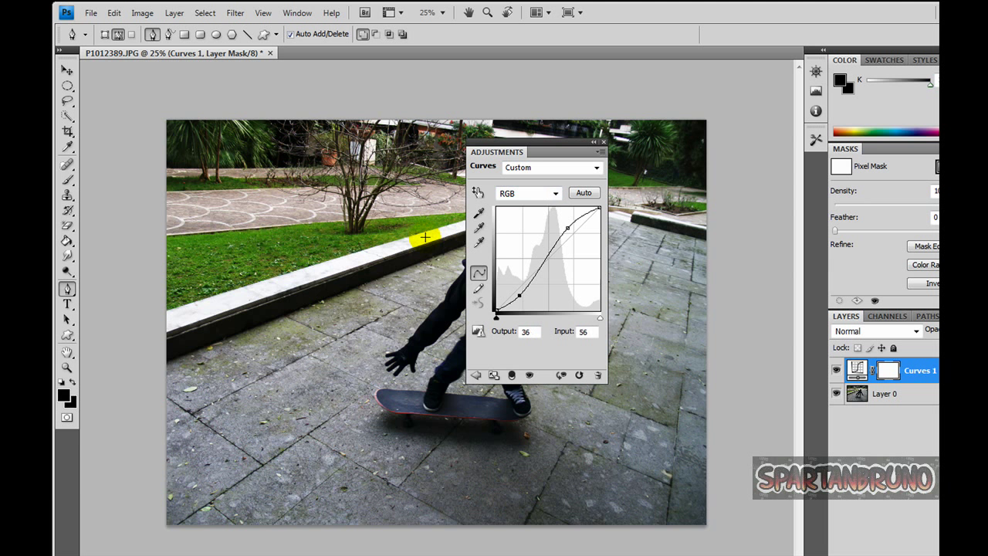
Shape the Green channel curve into an S with points at input 61, output 43 and input 160, output 178.
click(555, 194)
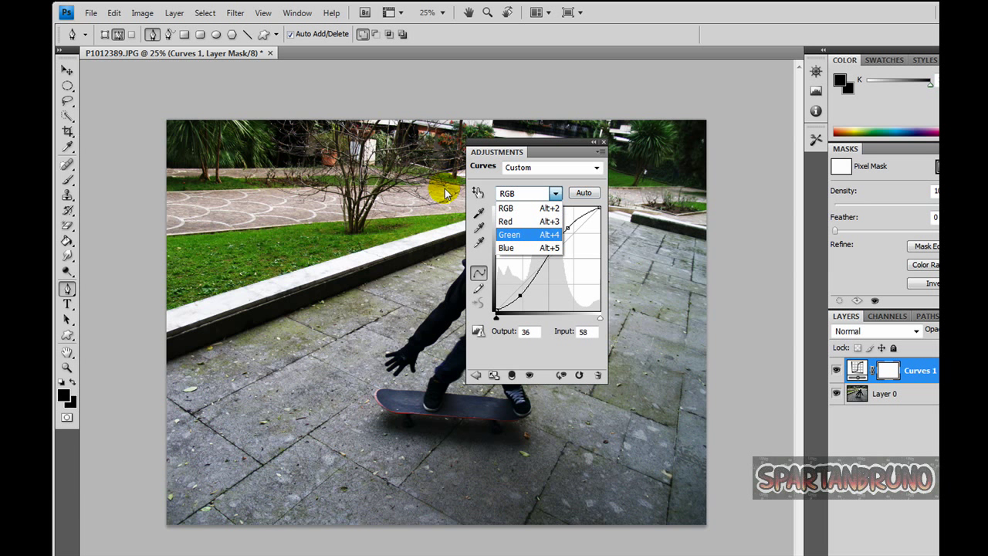
key(Return)
drag(435, 115, 366, 115)
drag(429, 283, 435, 285)
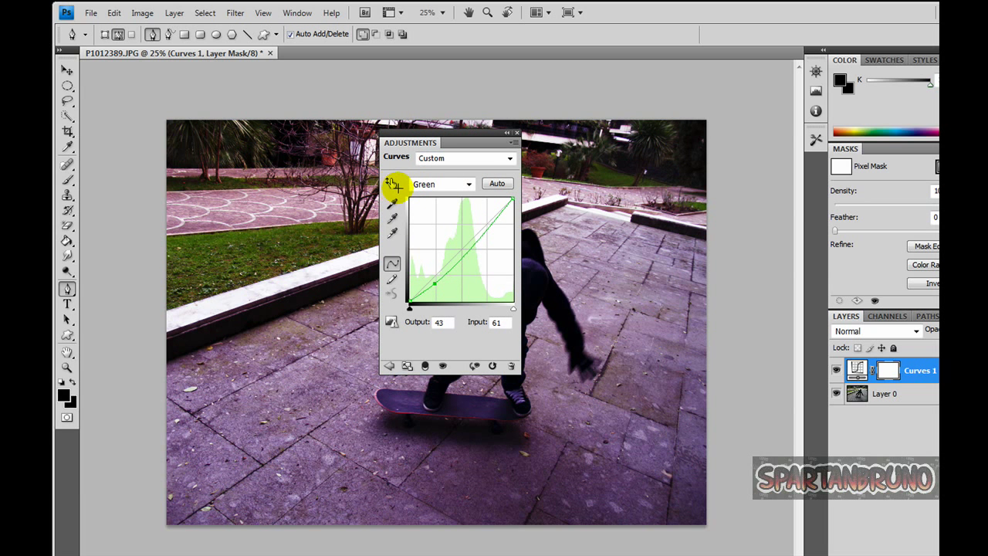
drag(479, 234, 474, 230)
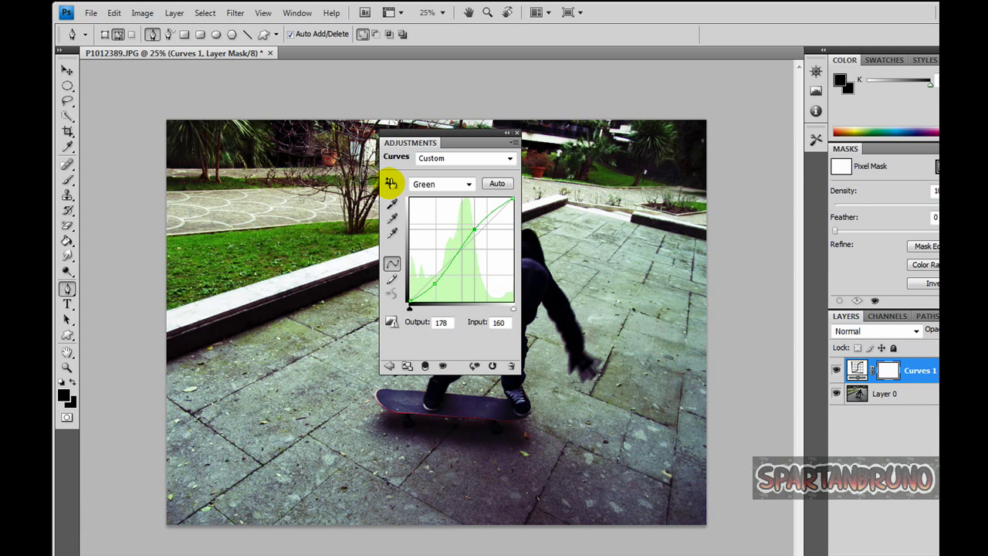
Shape the Blue channel curve into an inverted S with points at input 37, output 53 and input 201, output 176.
click(425, 183)
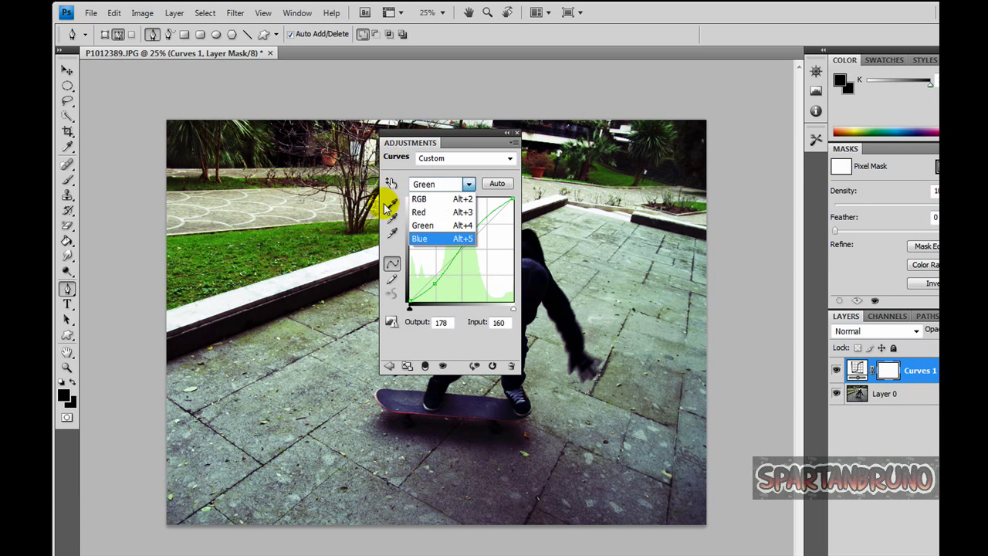
key(Down)
key(Up)
key(Up)
key(Down)
key(Down)
key(Up)
key(Up)
key(Down)
key(Down)
key(Return)
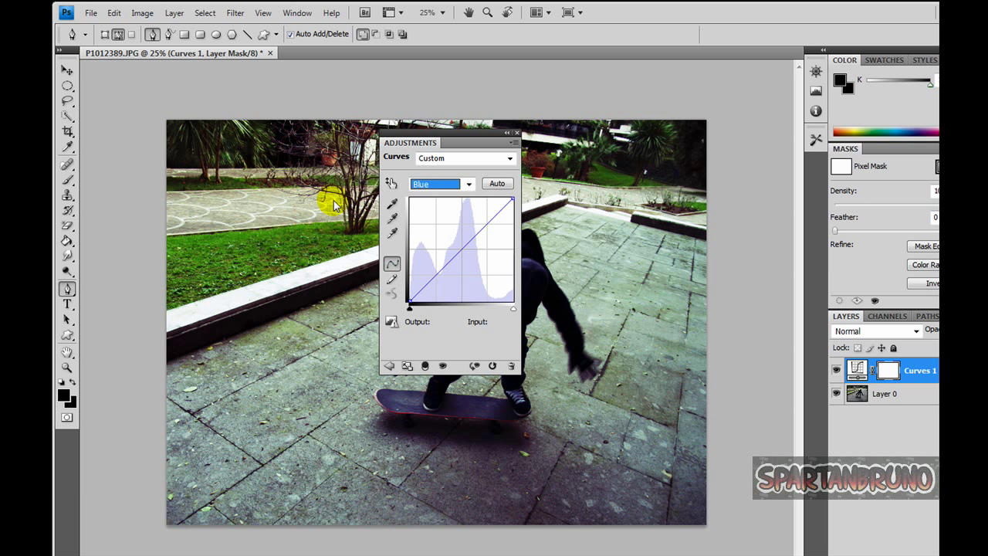
drag(428, 282, 424, 280)
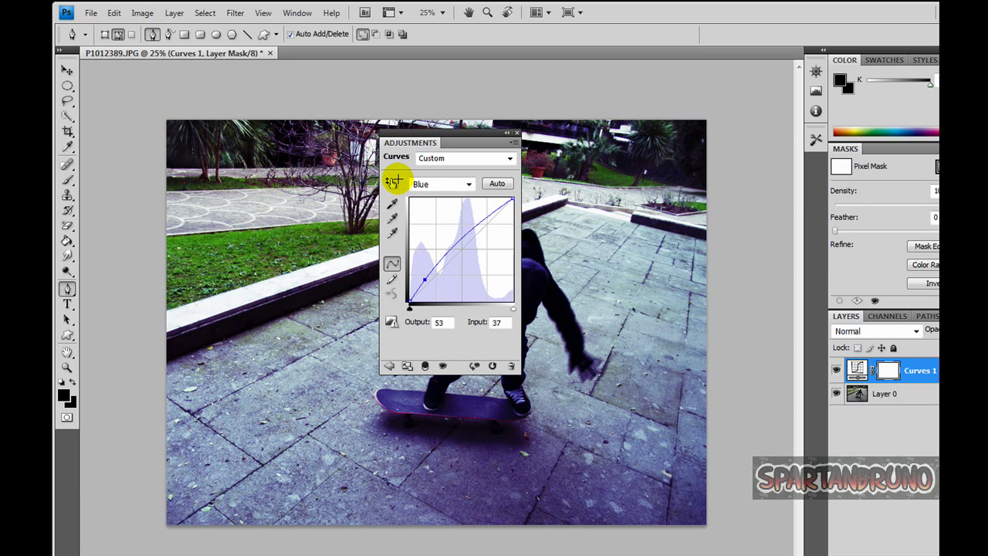
drag(392, 181, 398, 183)
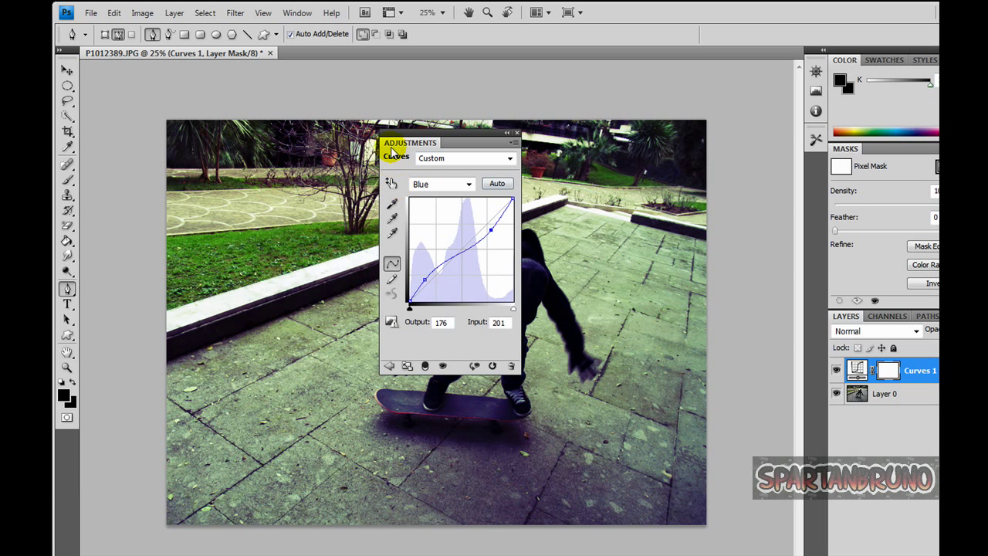
Shape the Red channel curve into an S with a highlight point at input 166, output 183, and dock the Adjustments panel again.
click(469, 183)
key(Up)
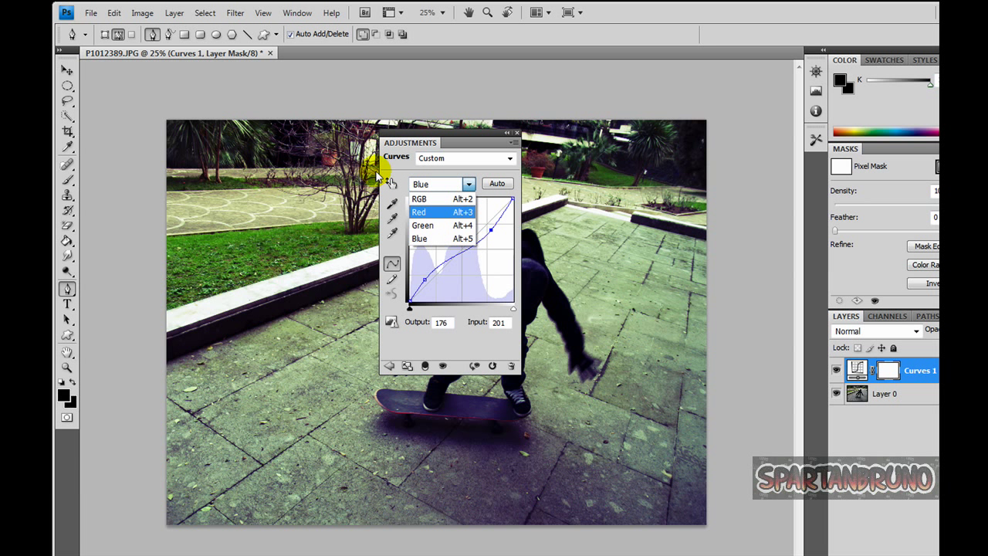
key(Return)
drag(427, 284, 432, 284)
drag(479, 235, 473, 229)
drag(432, 283, 438, 284)
click(390, 183)
drag(473, 229, 477, 227)
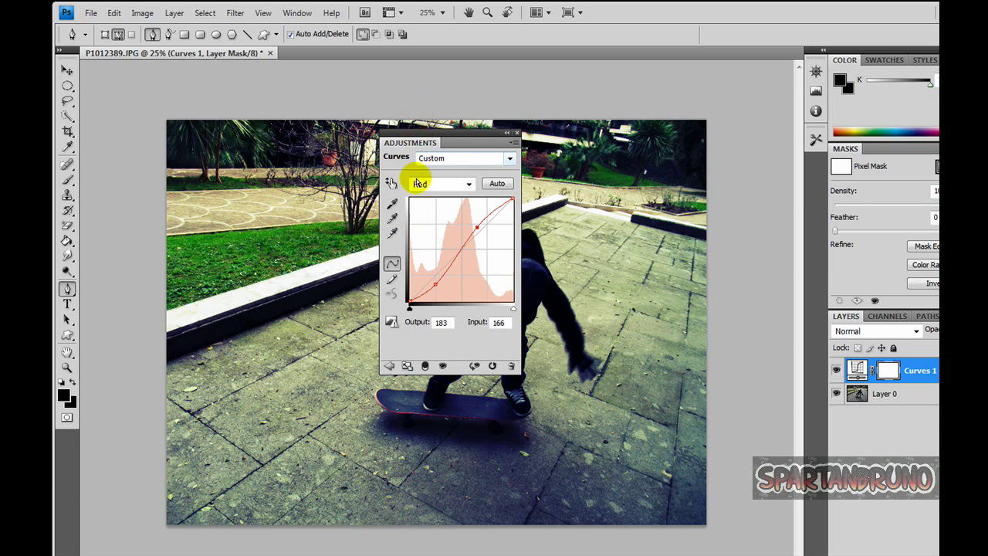
drag(421, 133, 715, 122)
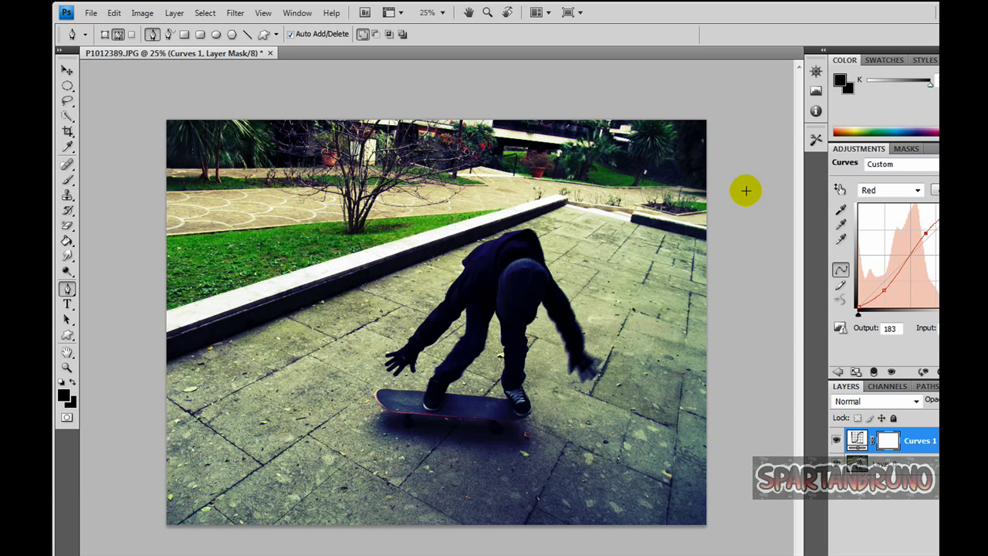
Compare the photo with and without the Curves 1 adjustment, and target the layer instead of its mask.
key(alt+bracketleft)
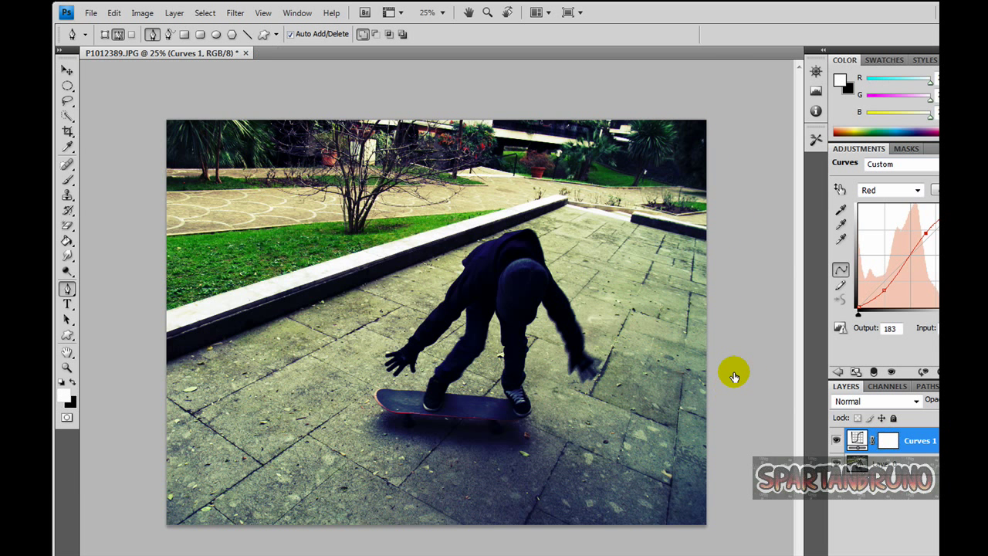
key(alt+bracketright)
key(alt+bracketleft)
key(alt+bracketright)
key(alt+bracketright)
click(682, 355)
click(682, 356)
key(backslash)
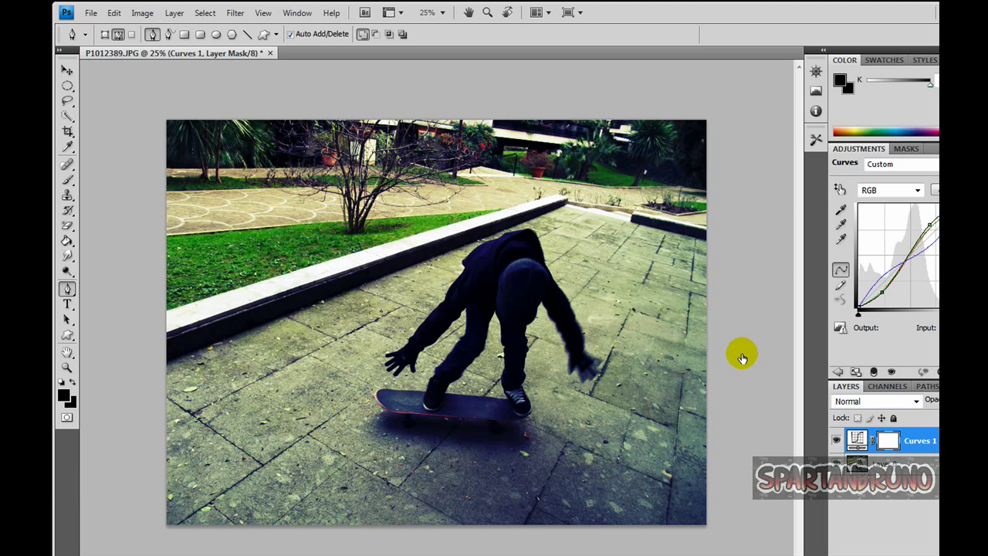
key(ctrl+2)
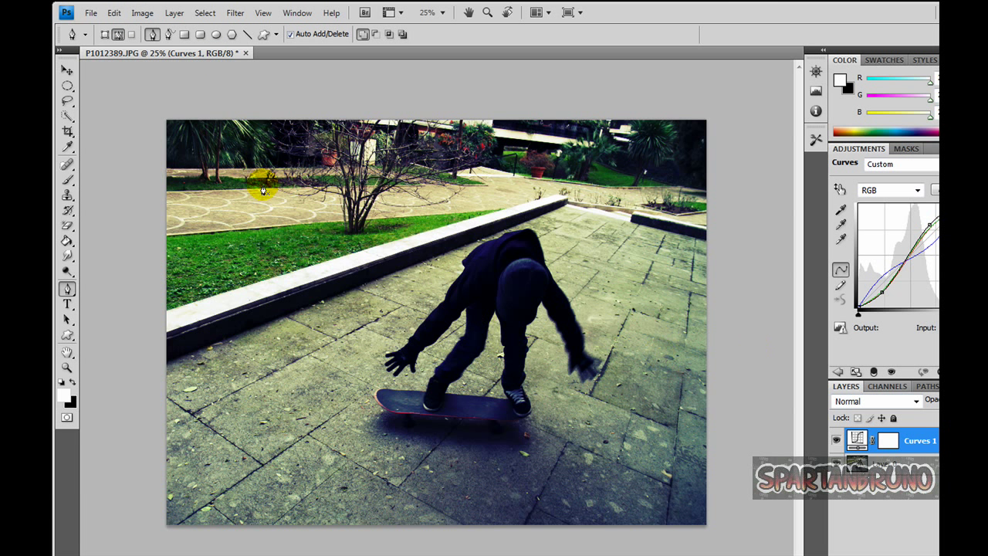
Add a white-to-black Gradient Map adjustment layer above the Curves 1 layer.
click(121, 16)
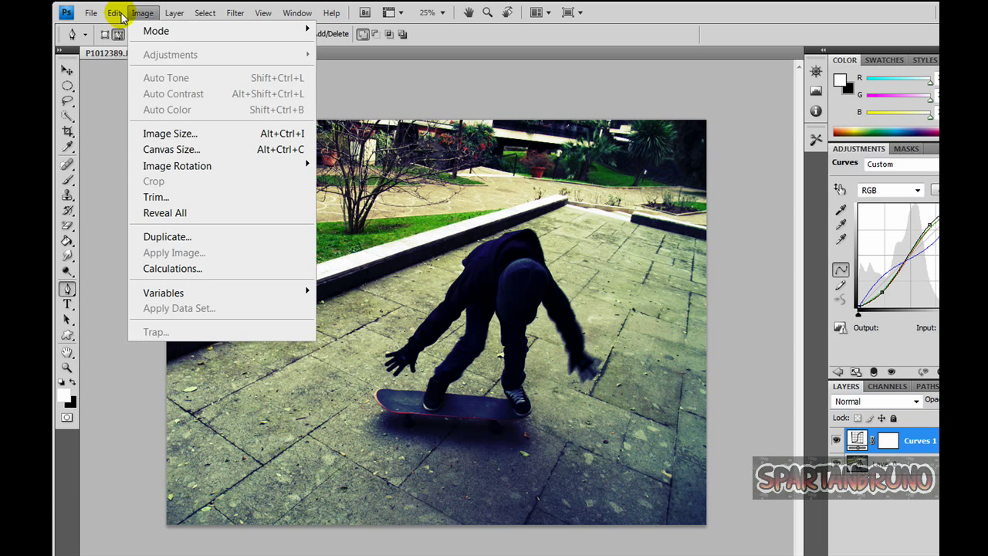
mouse_move(157, 17)
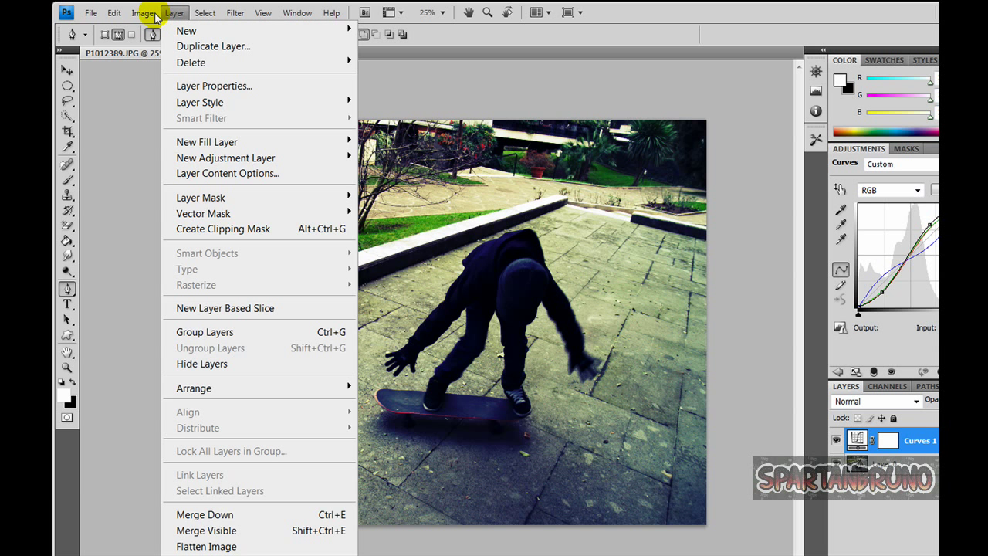
mouse_move(247, 157)
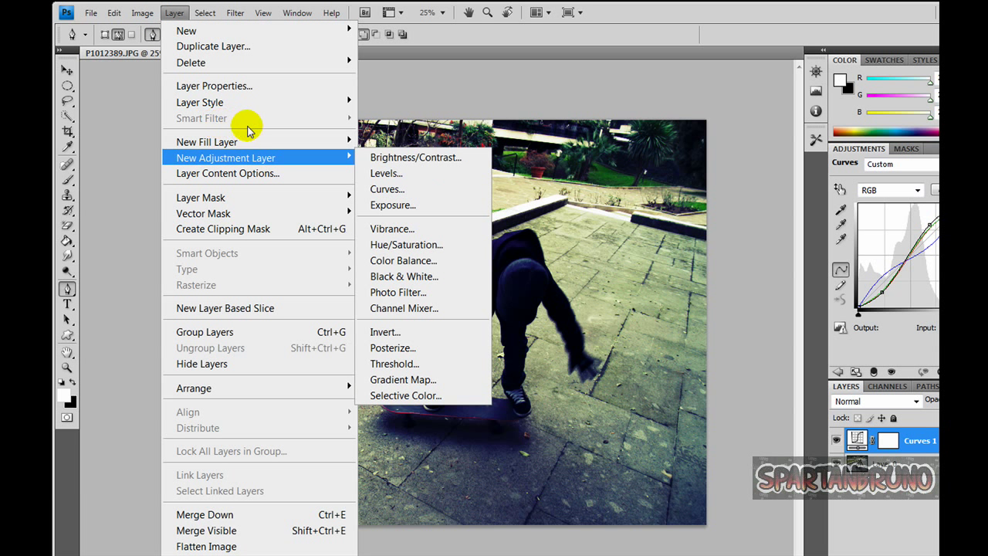
key(Down)
key(Down)
key(Down)
key(Down)
key(Down)
key(Down)
key(Down)
key(Down)
key(Down)
key(Down)
key(Down)
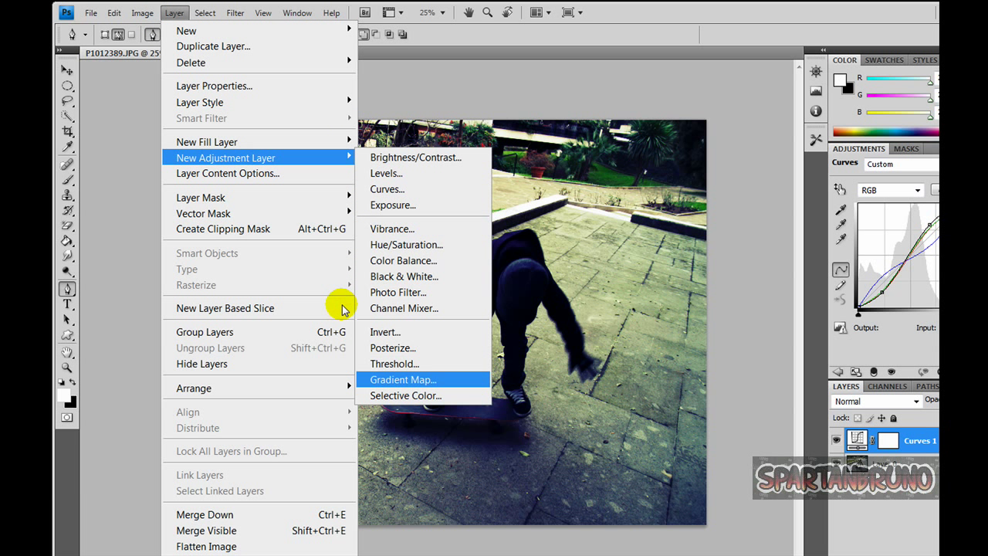
key(Return)
drag(593, 160, 469, 130)
click(679, 183)
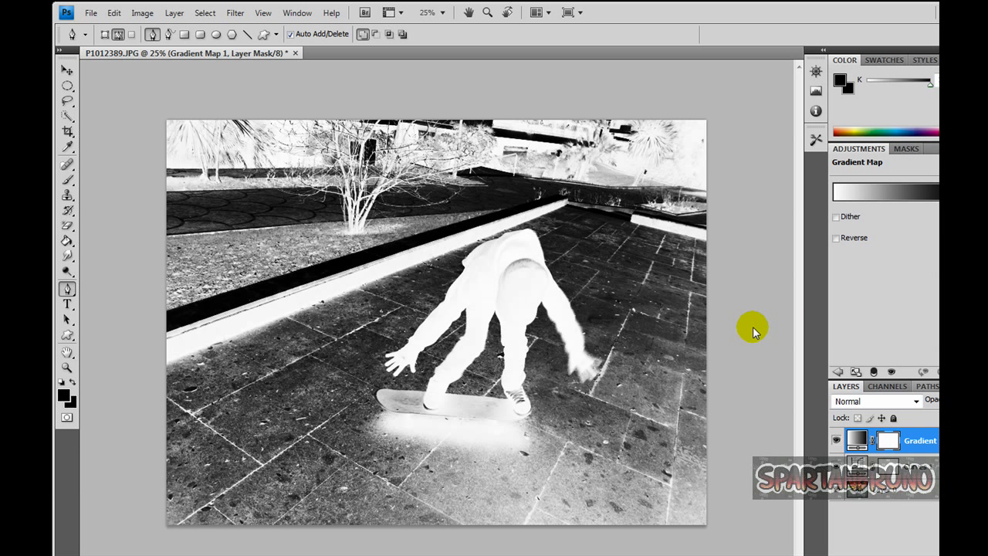
Set the Gradient Map layer's opacity to 50% and its blend mode to Overlay, keeping the layer visible.
key(5)
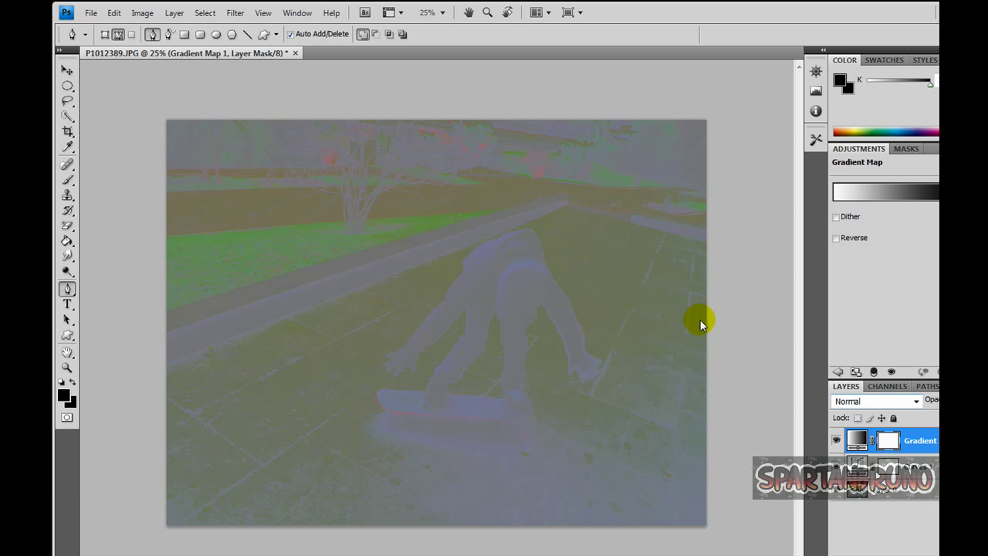
click(916, 402)
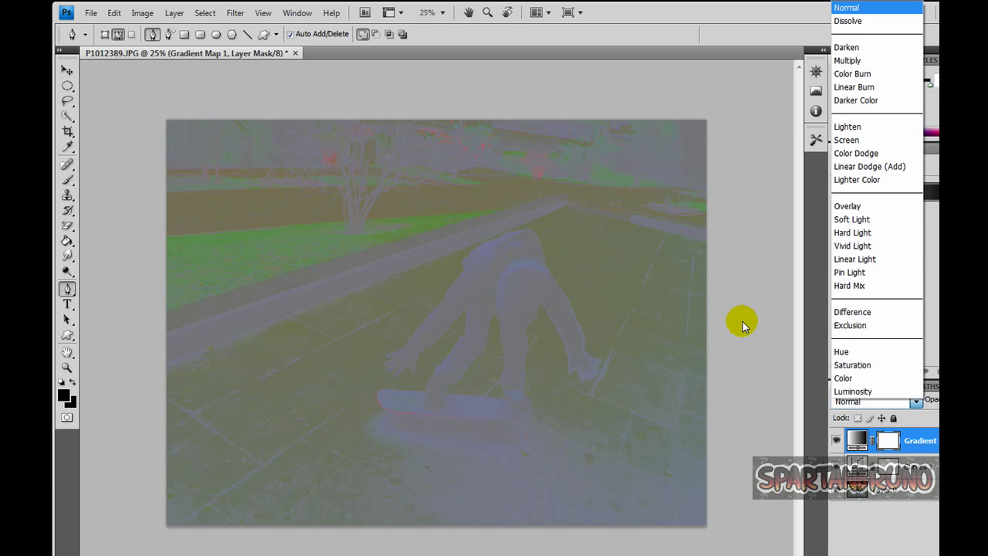
key(Up)
key(Up)
key(Up)
key(Up)
key(Up)
key(Up)
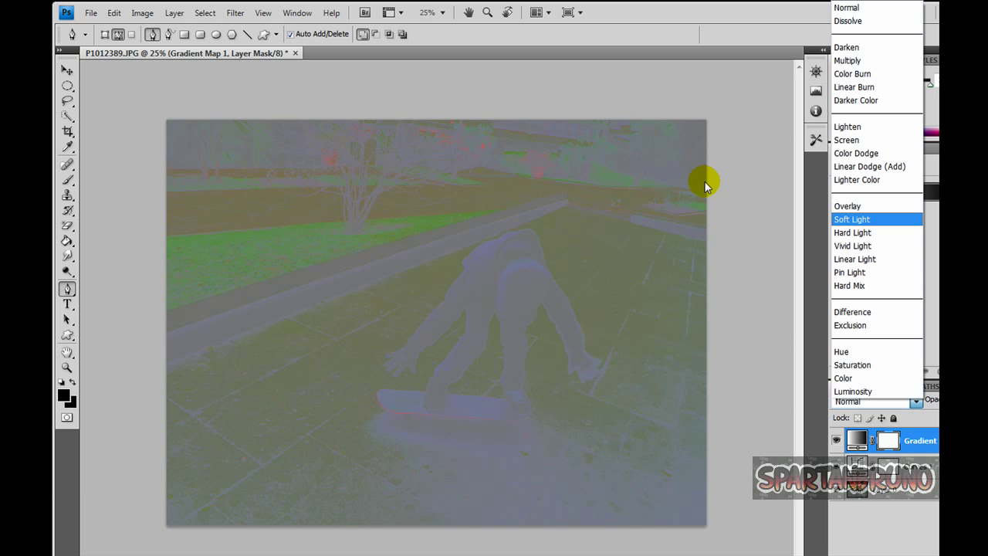
click(917, 401)
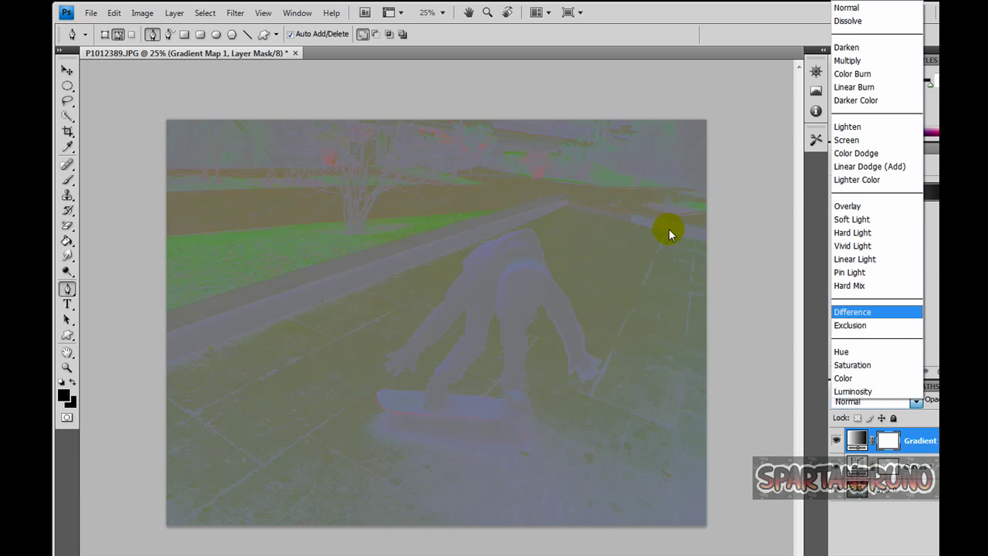
key(Up)
key(Up)
key(Up)
key(Up)
key(Up)
key(Up)
key(Up)
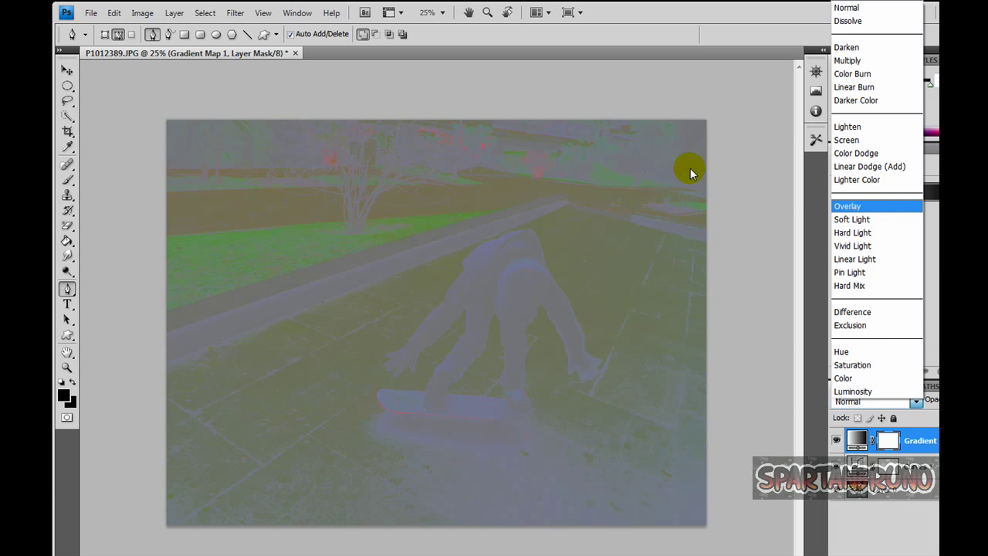
key(Return)
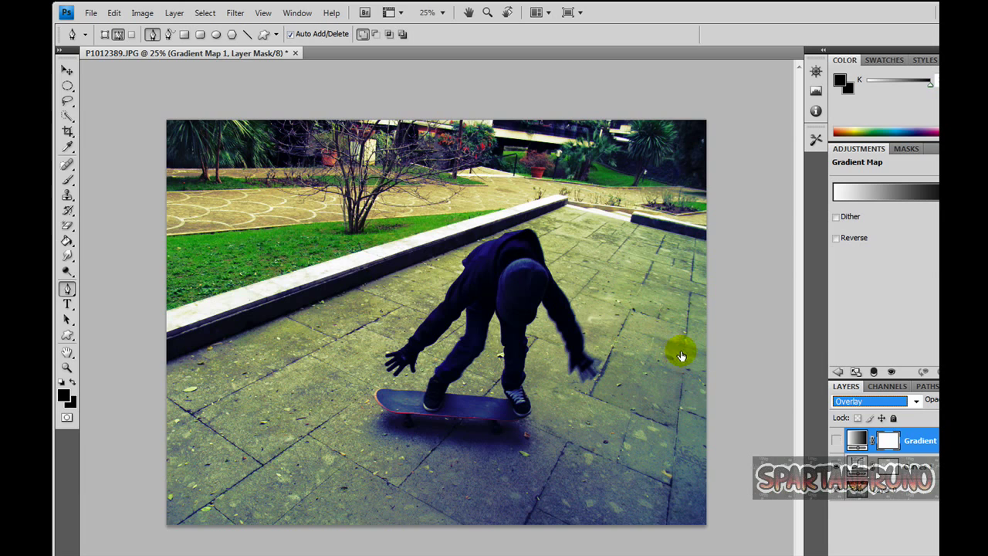
click(837, 440)
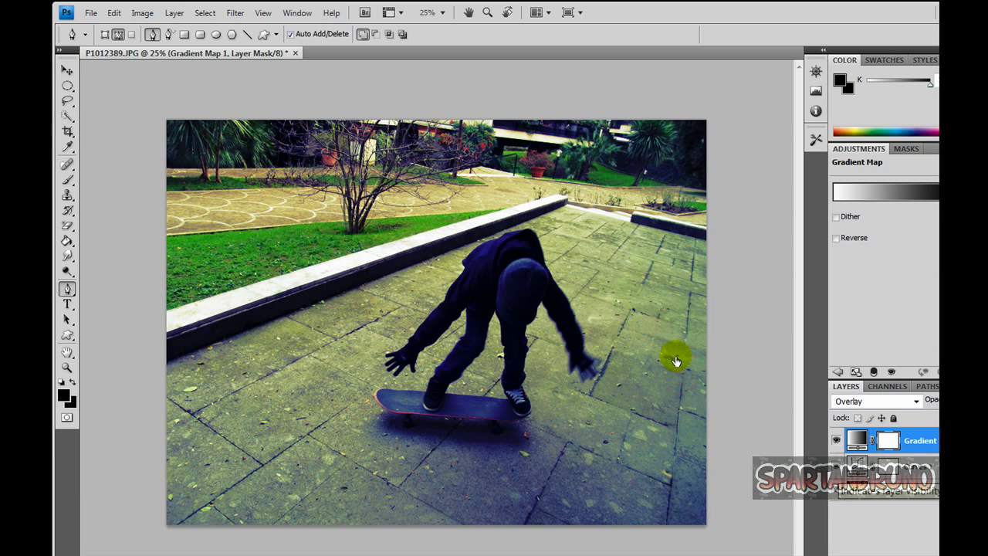